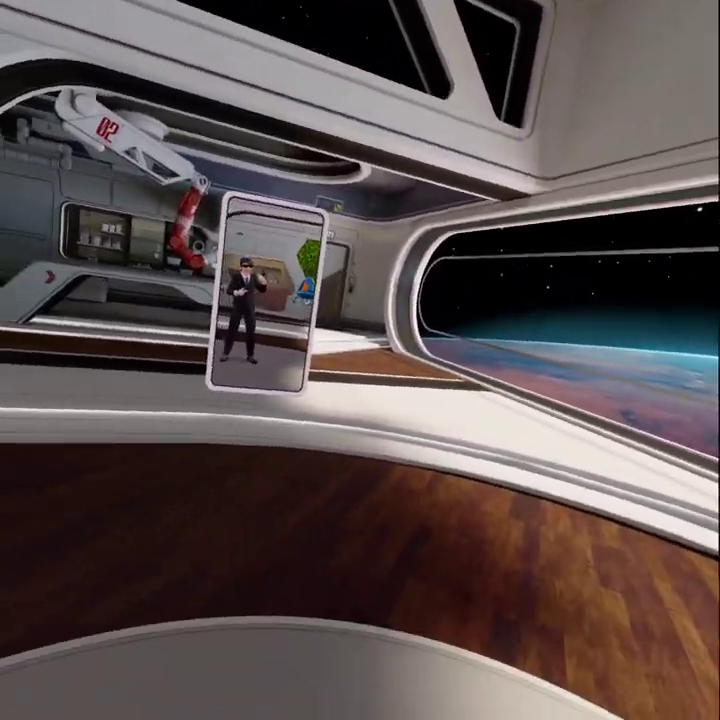
Bring up the universal menu with the Store, App Library and camera panels
key("super")
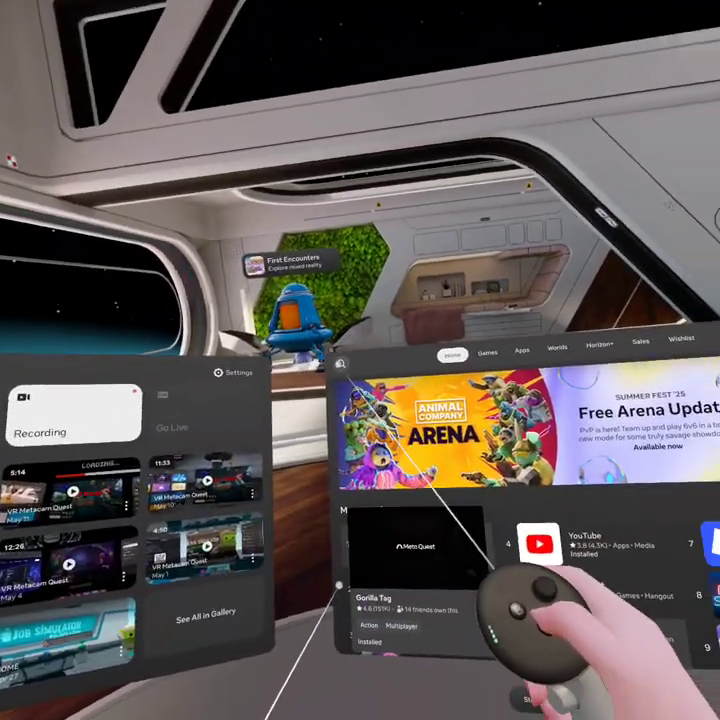
Look over the Mobile VR Station store page, then start a search in a new Browser tab
left_click(337, 583)
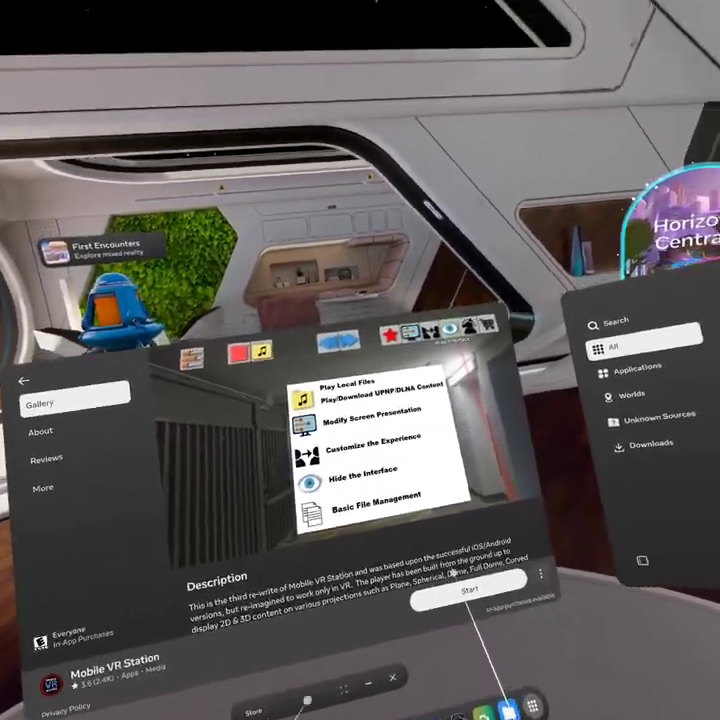
scroll(414, 449, "down", 5)
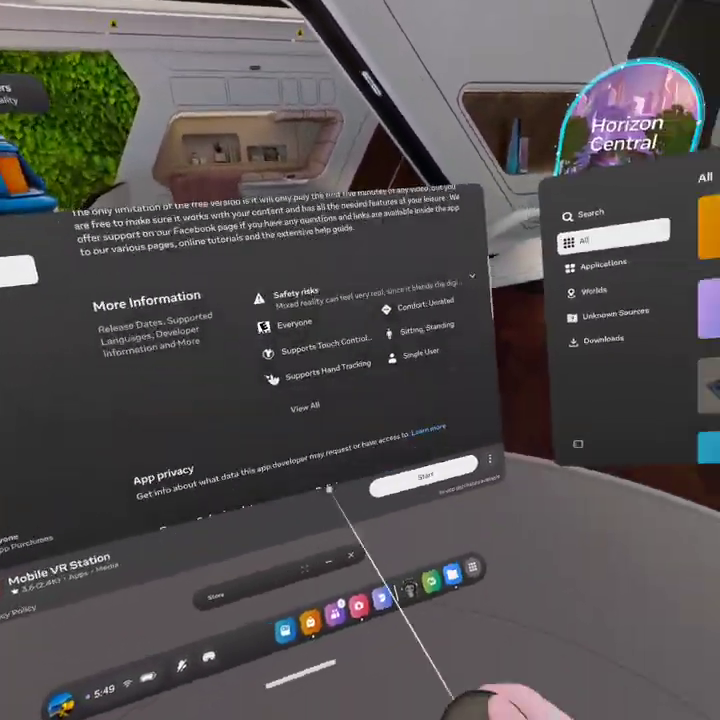
scroll(476, 403, "up", 3)
scroll(476, 403, "up", 3)
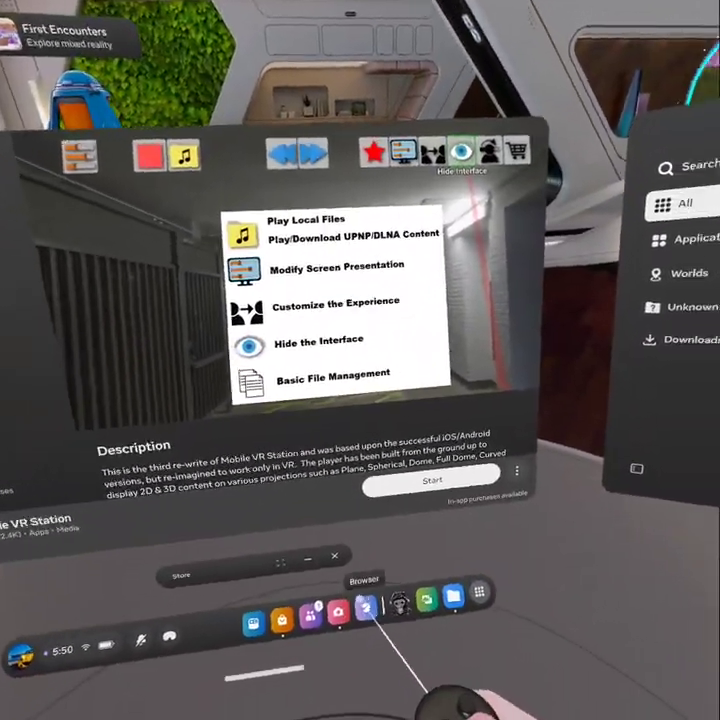
left_click(366, 605)
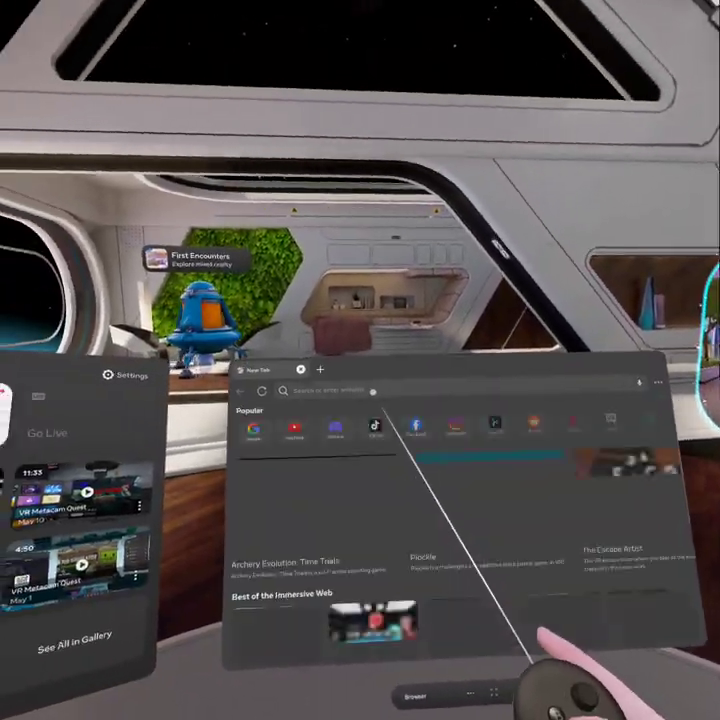
left_click(373, 391)
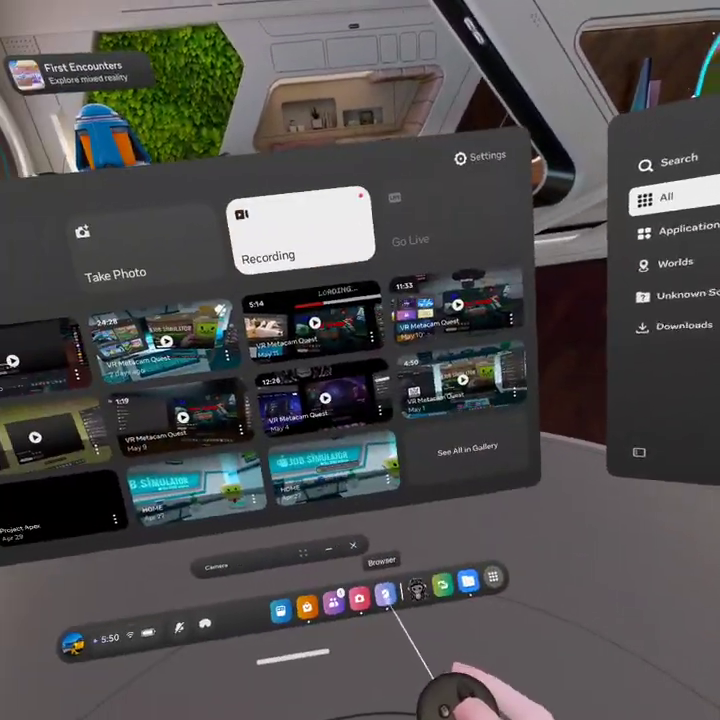
Bring the Browser forward and load Discord's friends and direct messages page from its shortcut tile
left_click(386, 598)
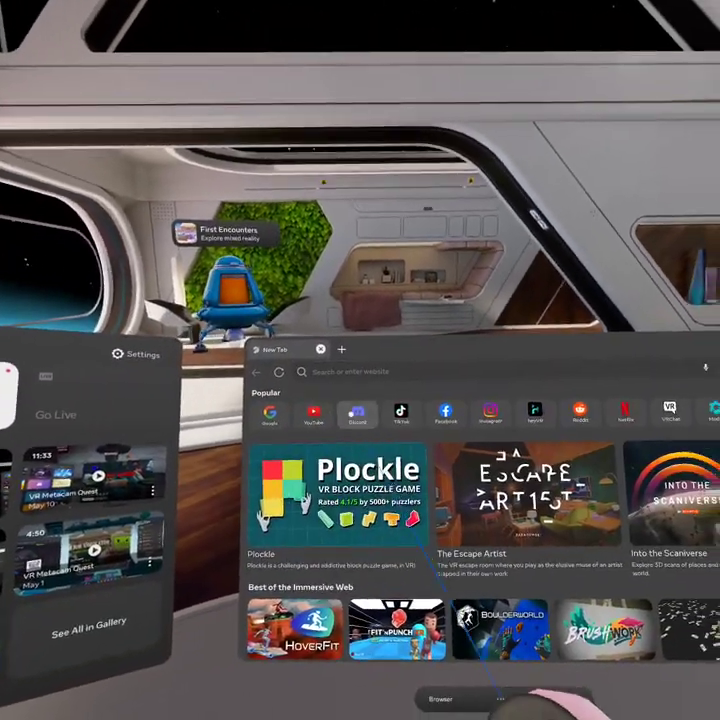
left_click(387, 418)
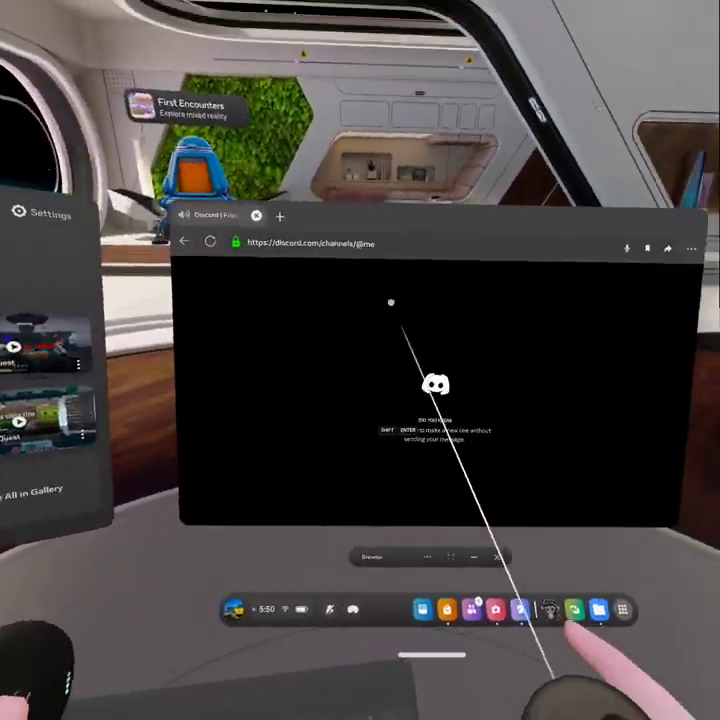
left_click(692, 665)
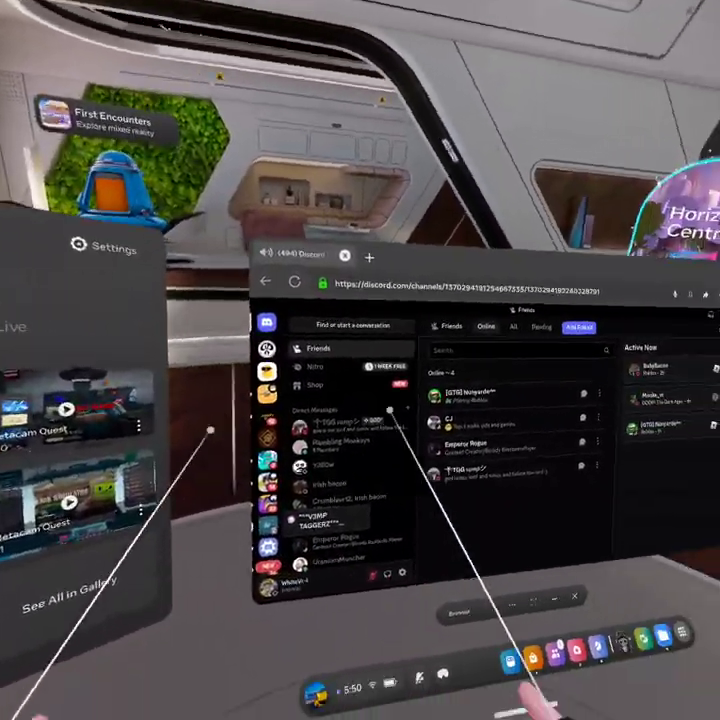
Enter the V3MP TAGGERZ server and scroll its channel list down to game-download
left_click(376, 556)
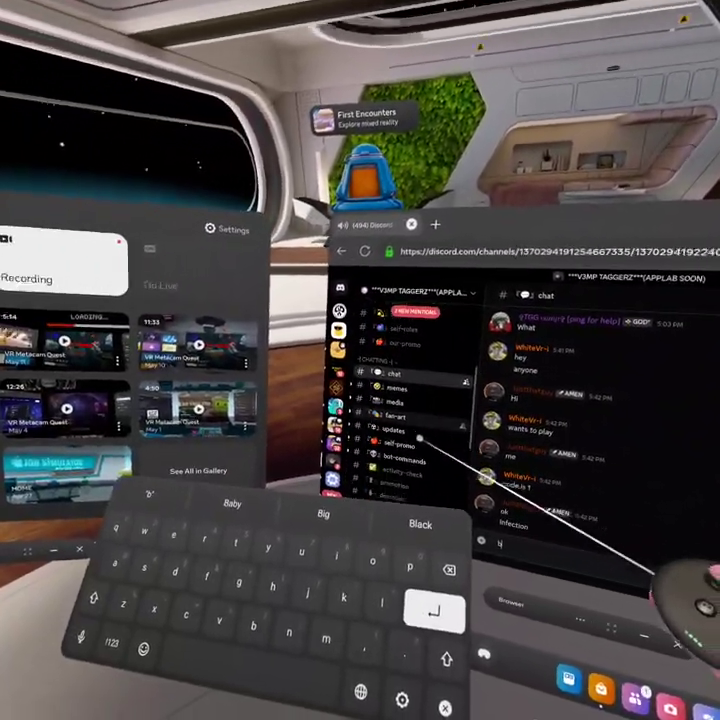
scroll(410, 420, "down", 5)
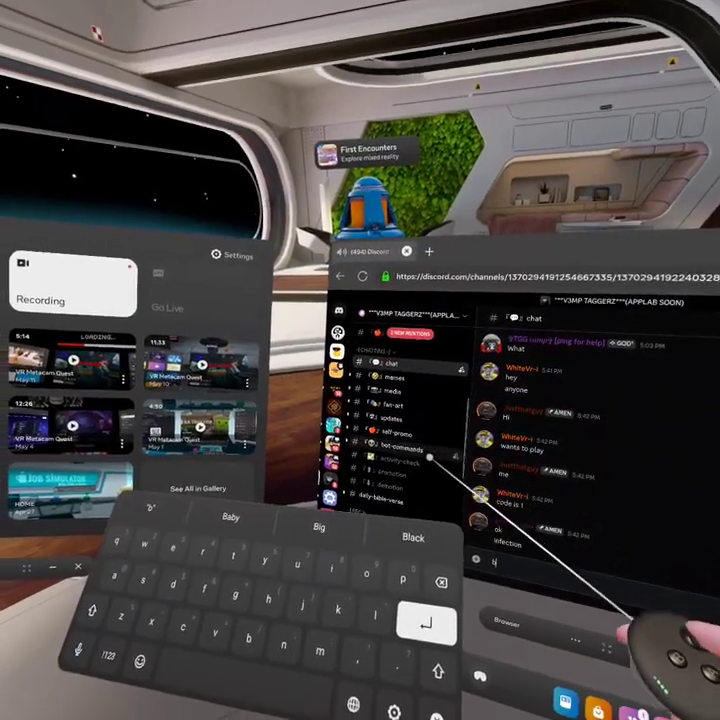
scroll(430, 456, "down", 5)
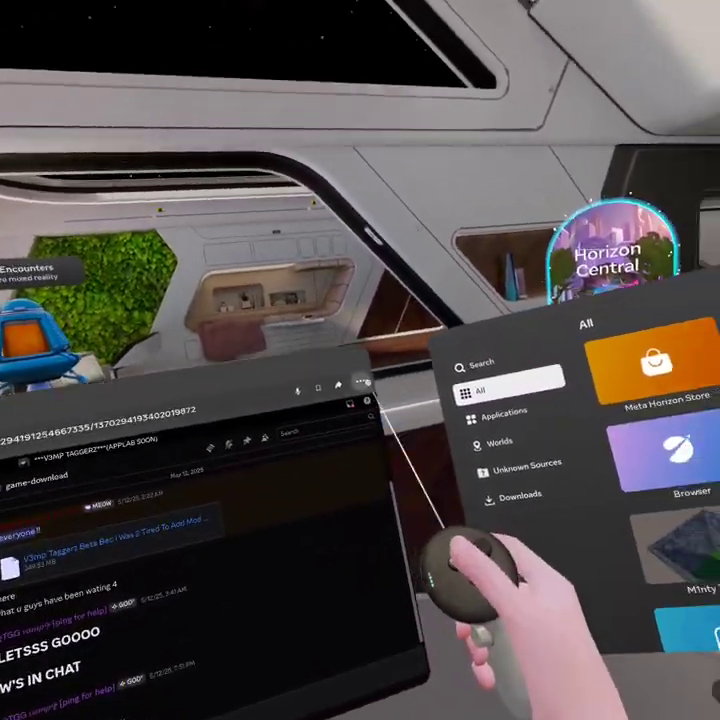
Check the browser's Downloads list from its options menu, then go back
left_click(380, 404)
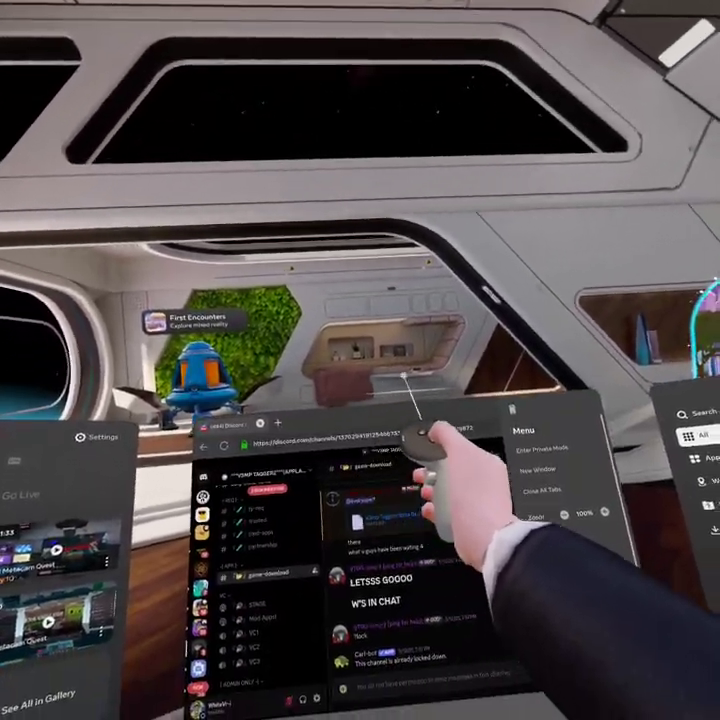
left_click(373, 490)
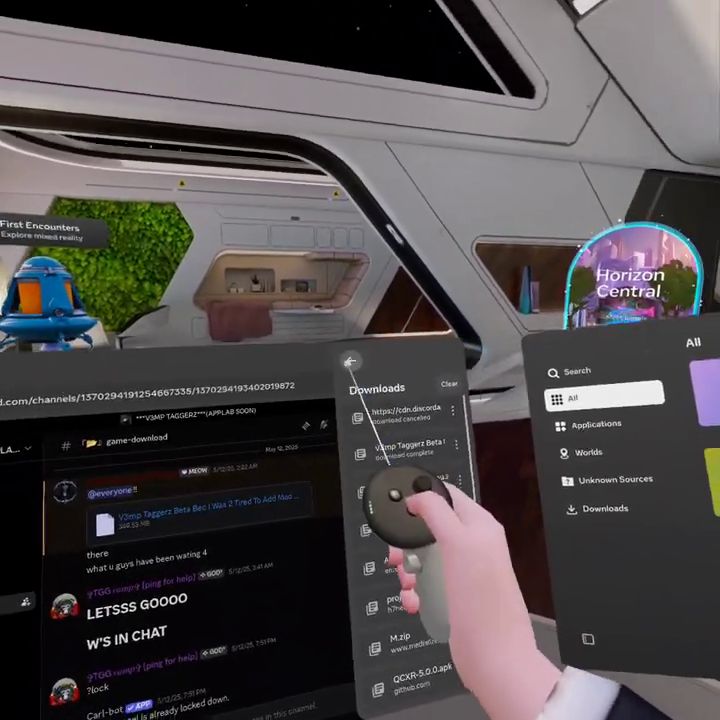
left_click(350, 362)
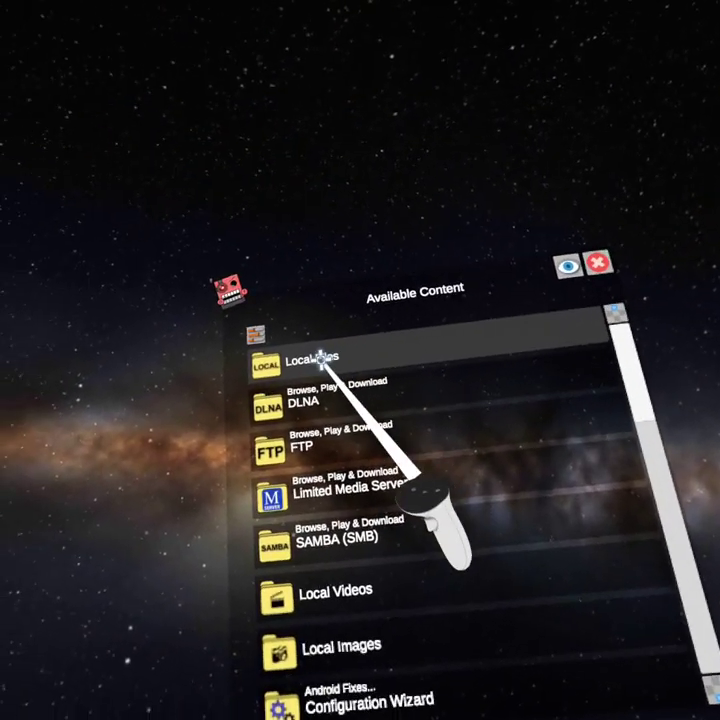
Browse Local Files > All Folders > Android > data in Mobile VR Station
left_click(321, 357)
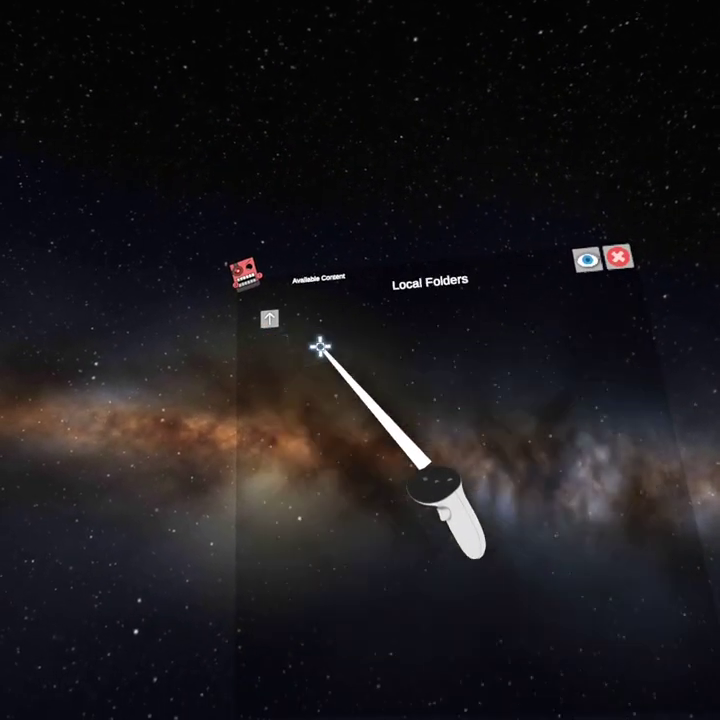
left_click(318, 344)
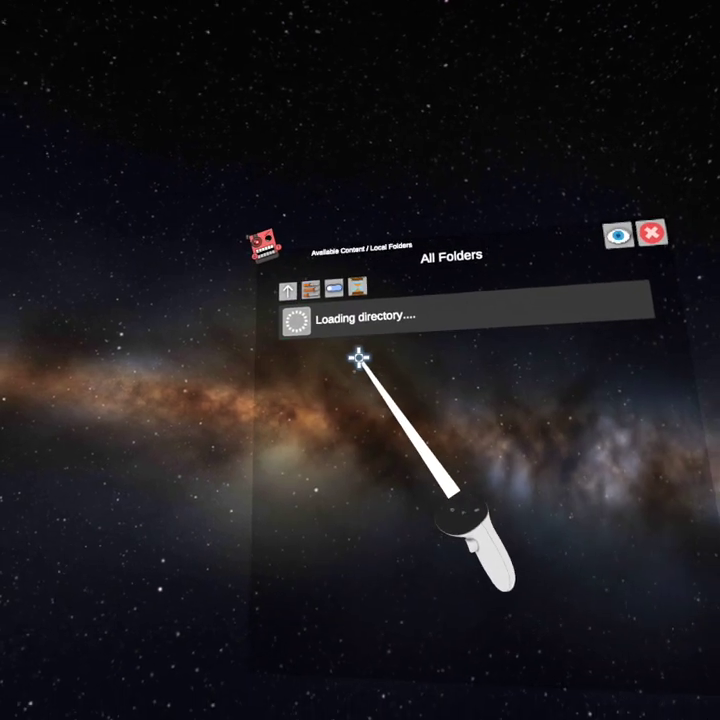
left_click(318, 354)
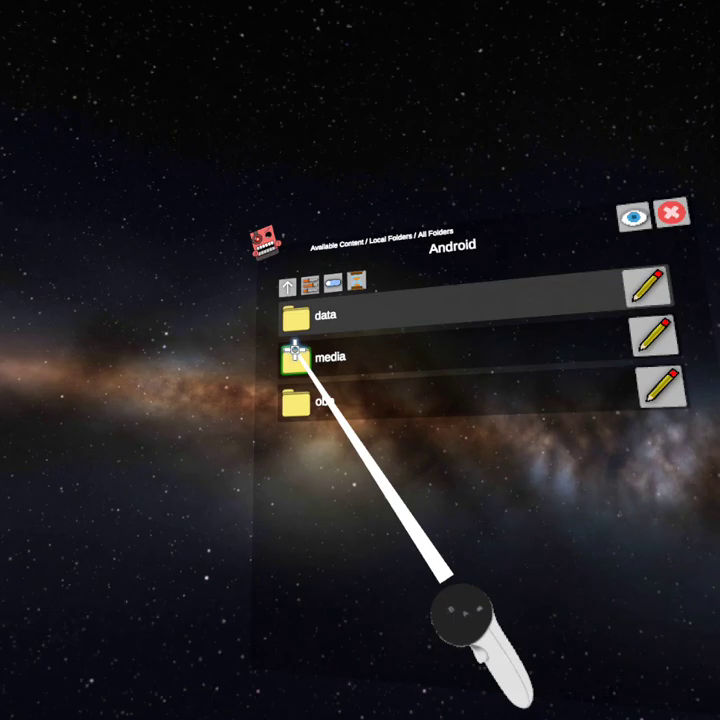
left_click(298, 322)
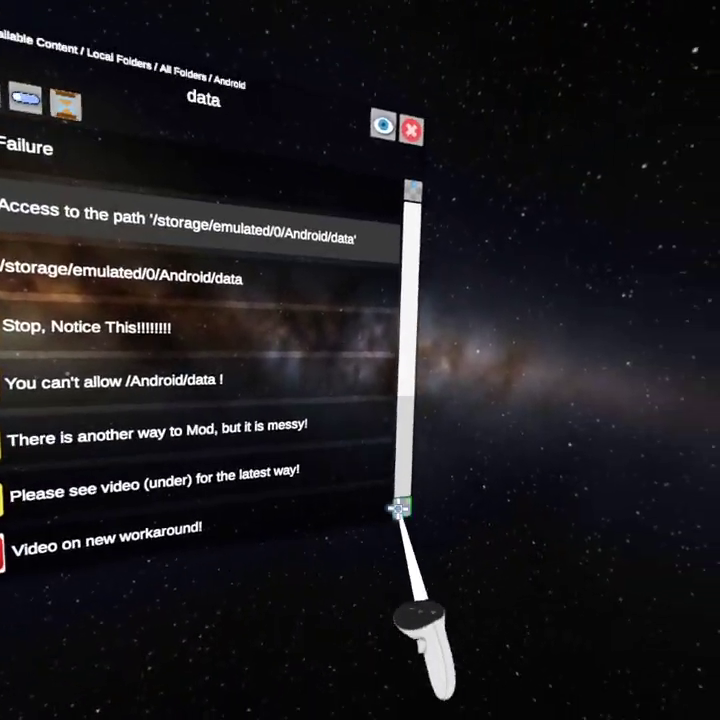
Run Scoped Storage Actions' Step 1: Request Access to bring up the folder picker
left_click(370, 492)
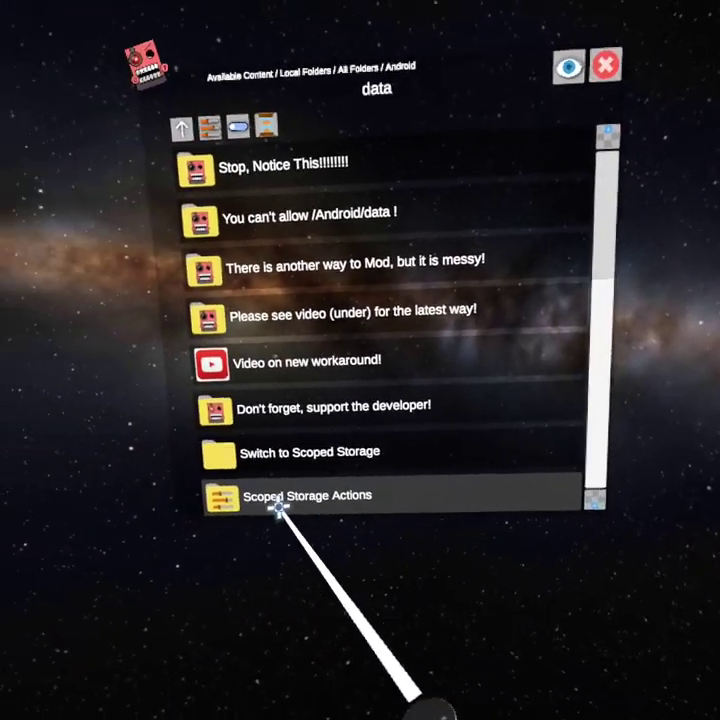
left_click(270, 497)
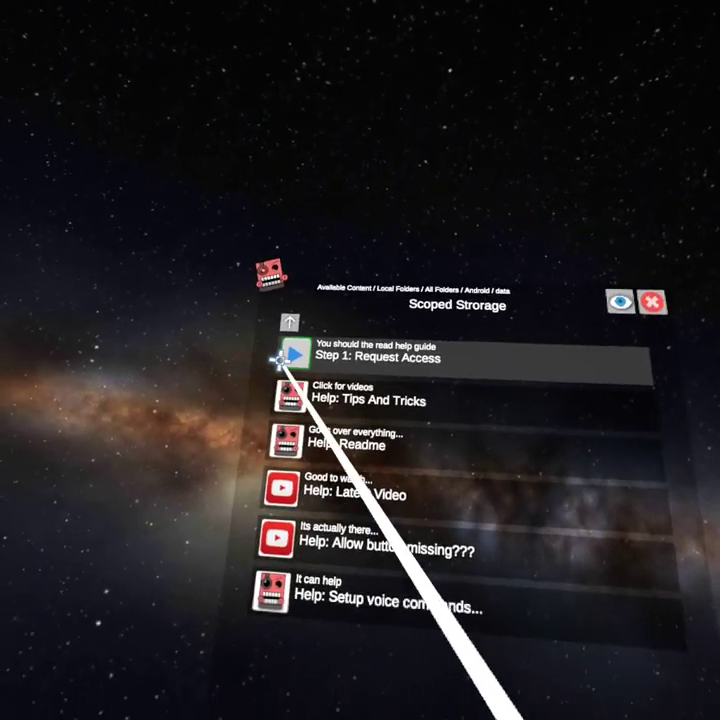
left_click(282, 356)
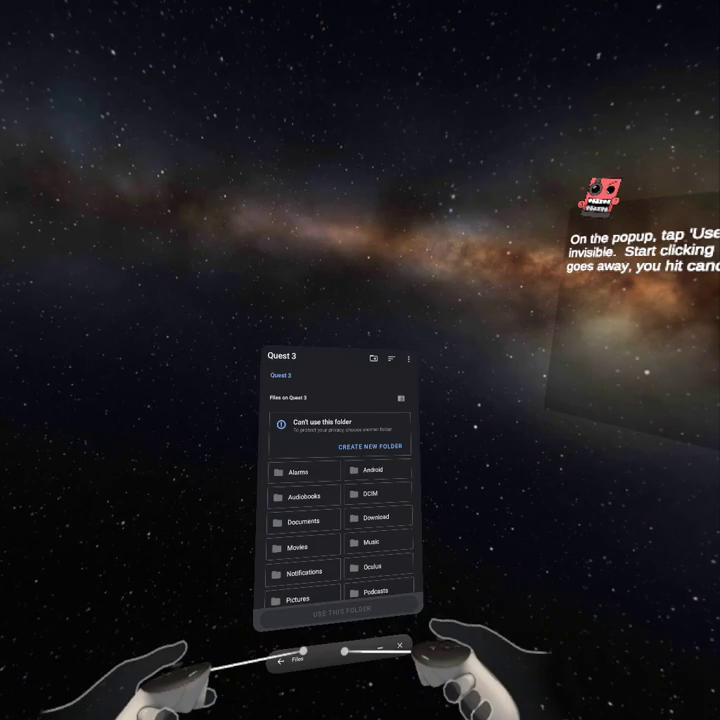
Open the Quest 3 Download folder and pick the 367 MB V3mp Taggerz APK
scroll(415, 600, "down", 5)
scroll(415, 500, "up", 5)
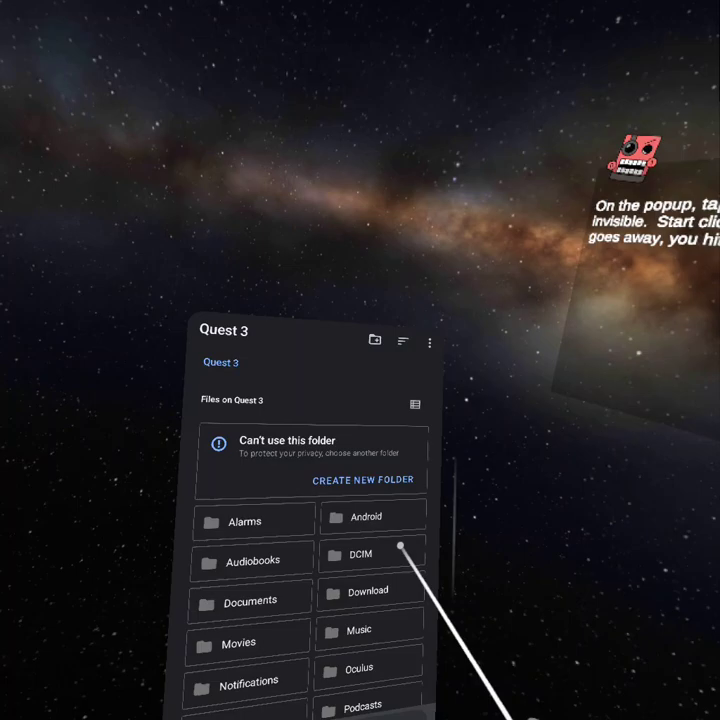
left_click(374, 531)
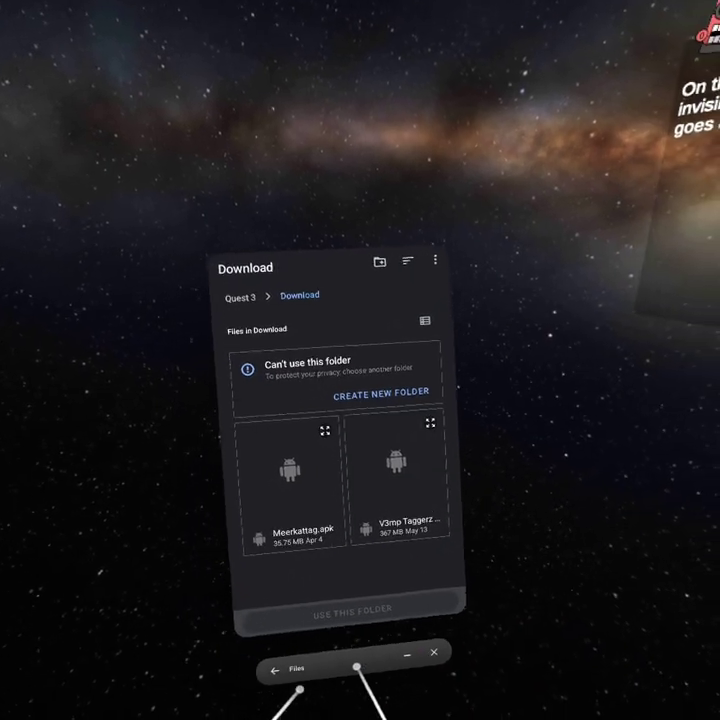
left_click(400, 480)
Dismiss all three 'There was a problem parsing the package' error dialogs
left_click(441, 466)
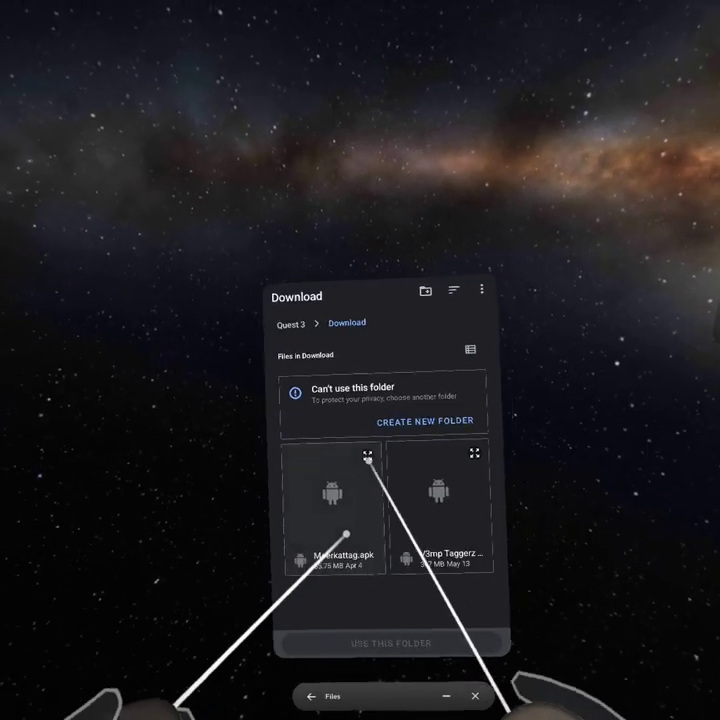
left_click(360, 412)
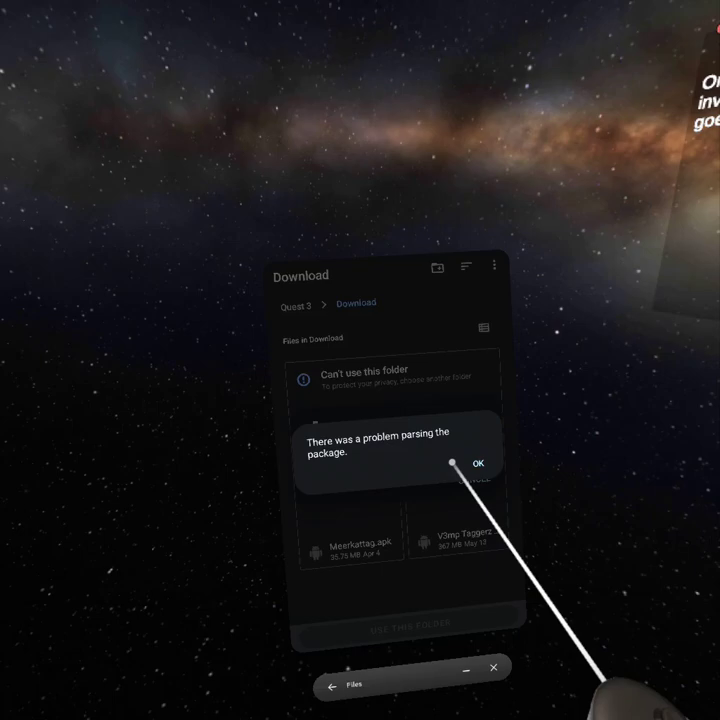
left_click(452, 434)
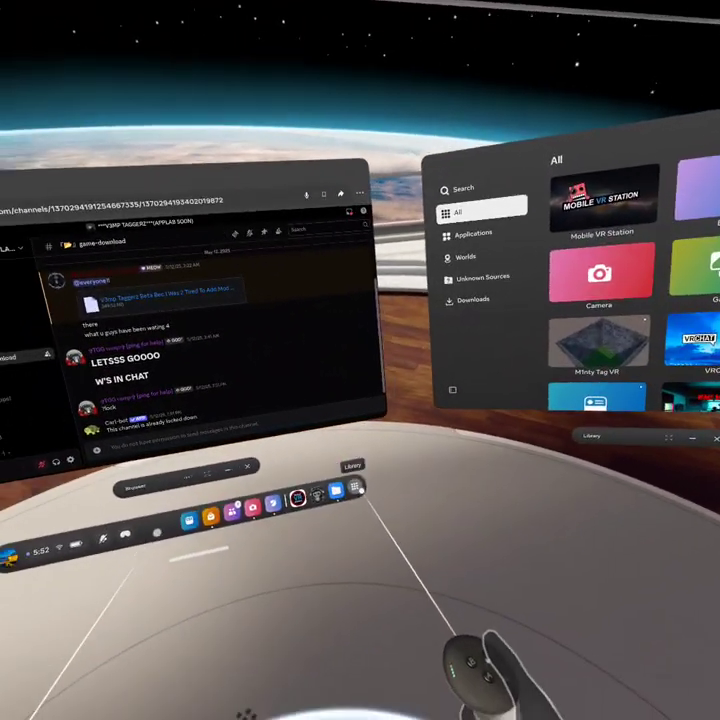
Filter the App Library to Unknown Sources, then bring the Camera panel back beside Discord
left_click(356, 487)
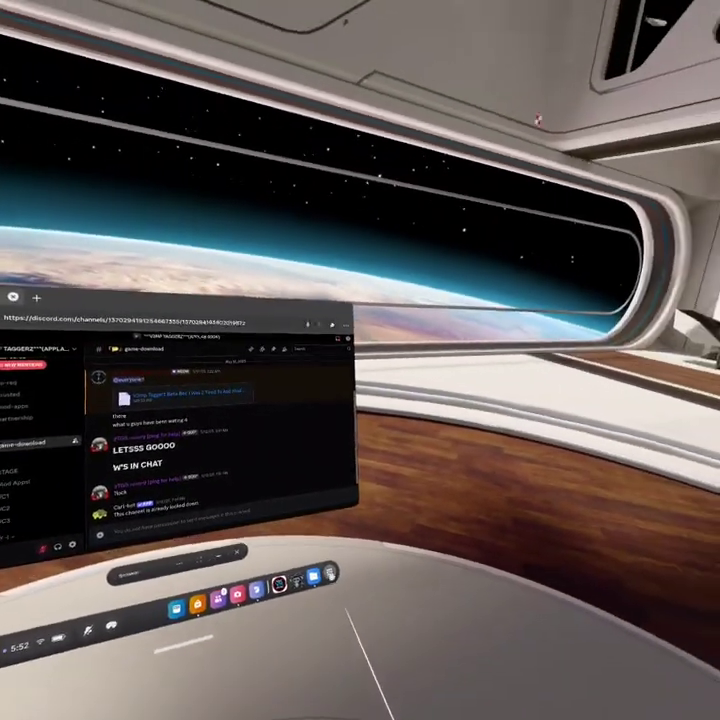
left_click(356, 487)
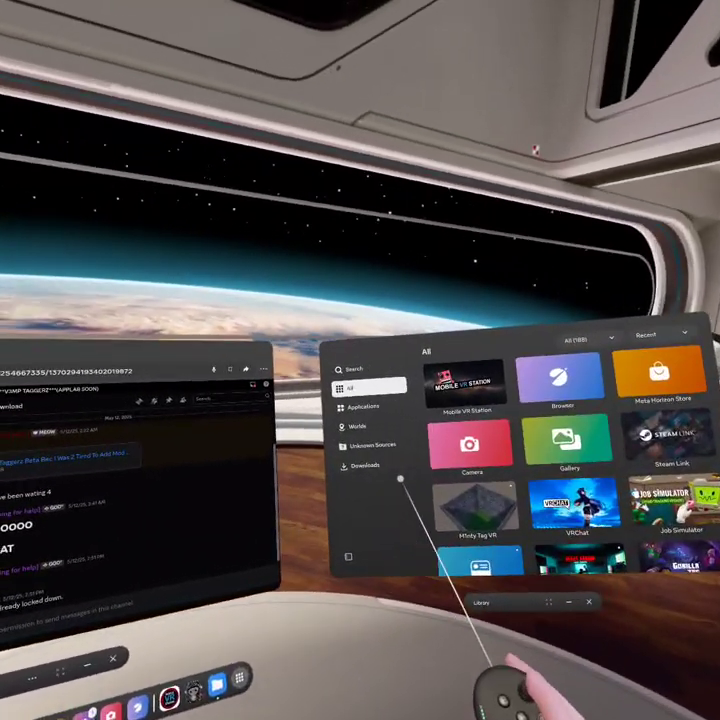
left_click(383, 467)
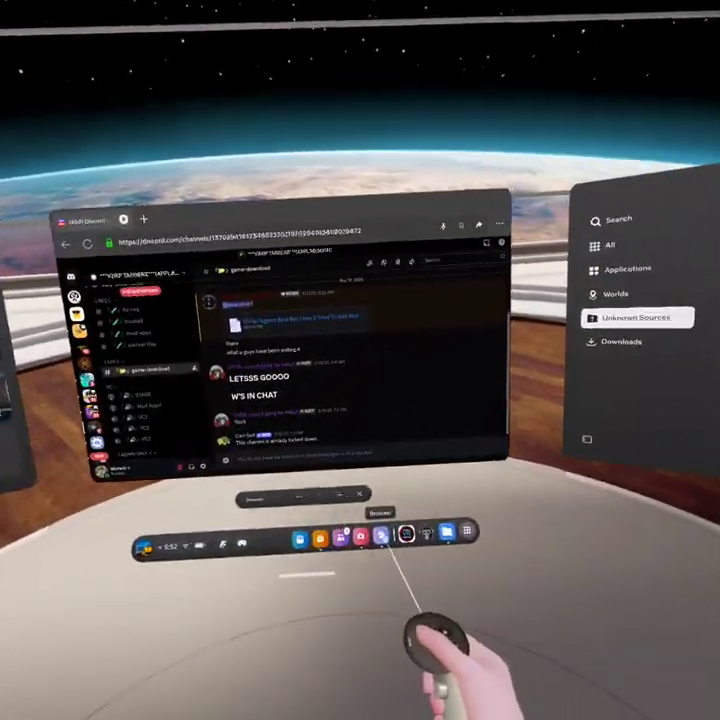
left_click(362, 537)
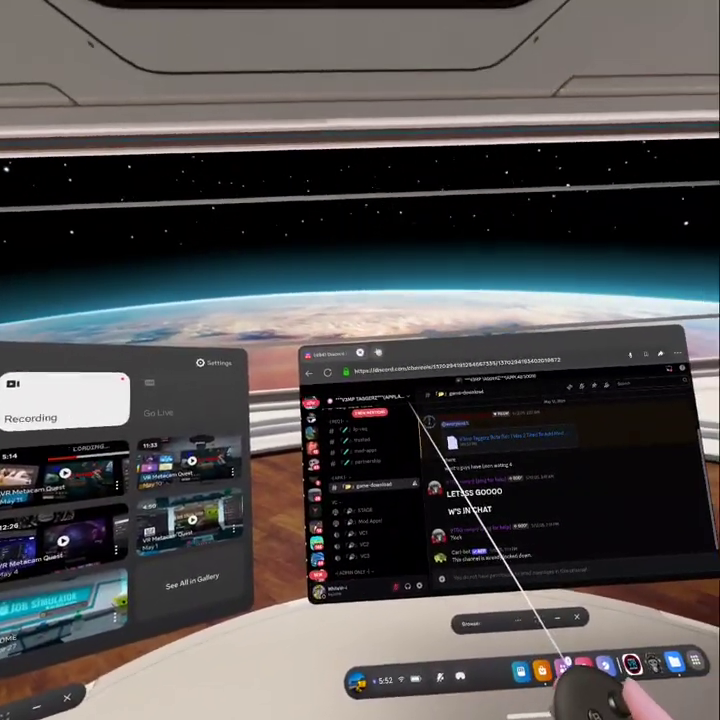
Go to itch.io in a new tab and search for 'Tag fan game'
left_click(420, 296)
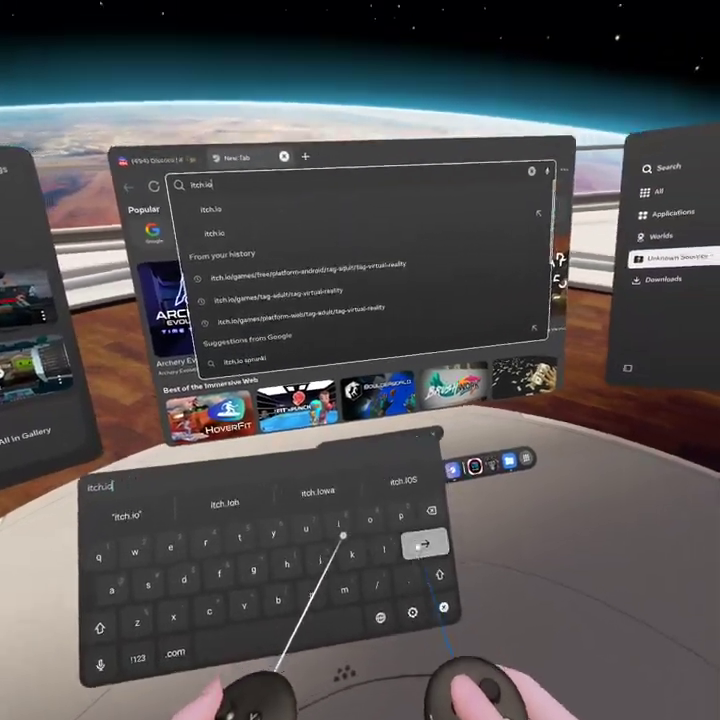
left_click(418, 544)
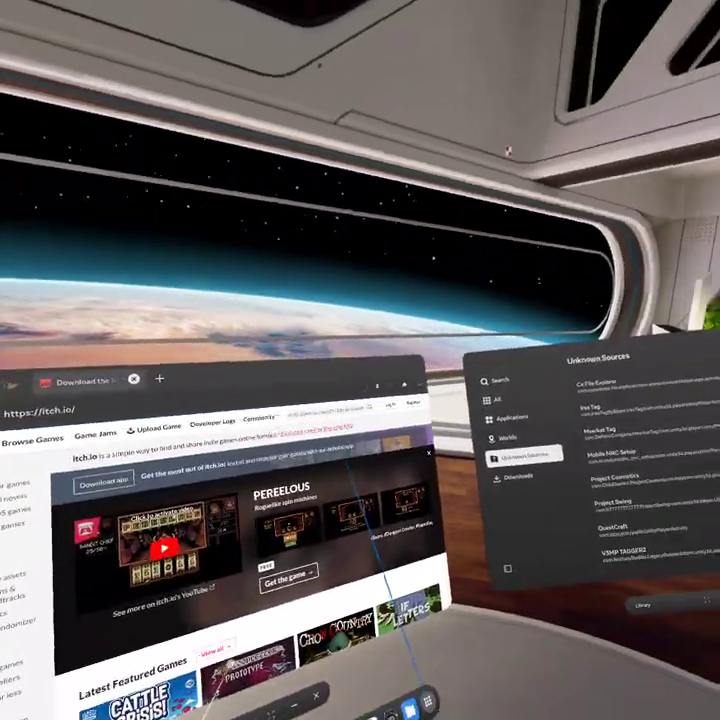
left_click(325, 412)
type("Tag fa")
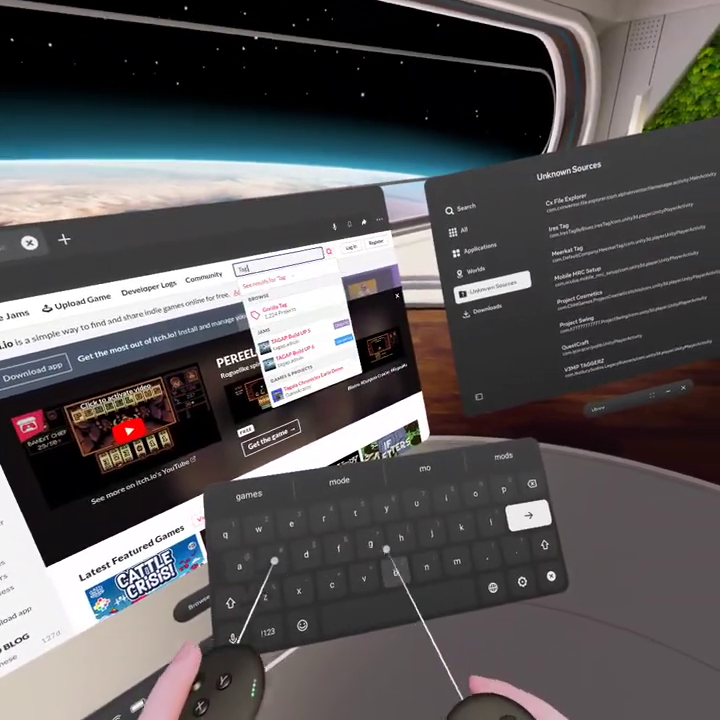
type("n")
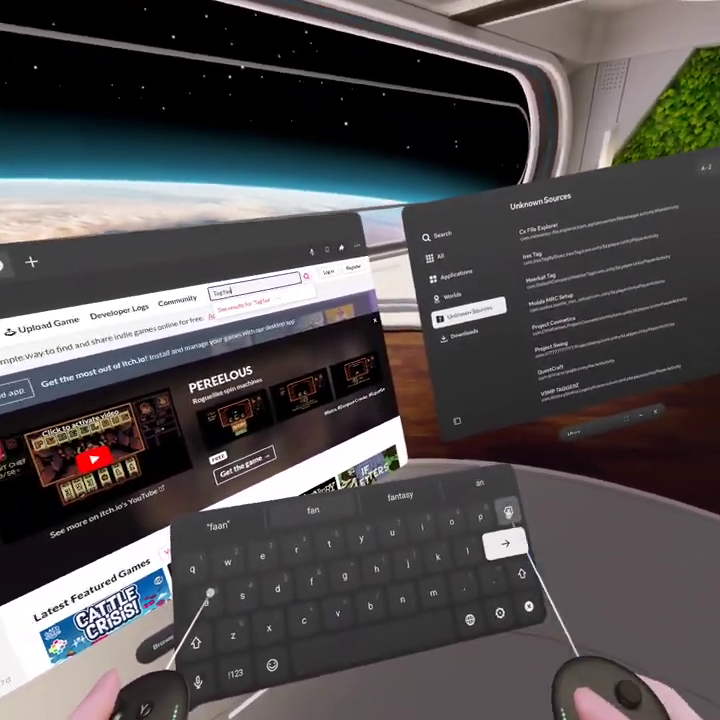
type("ame")
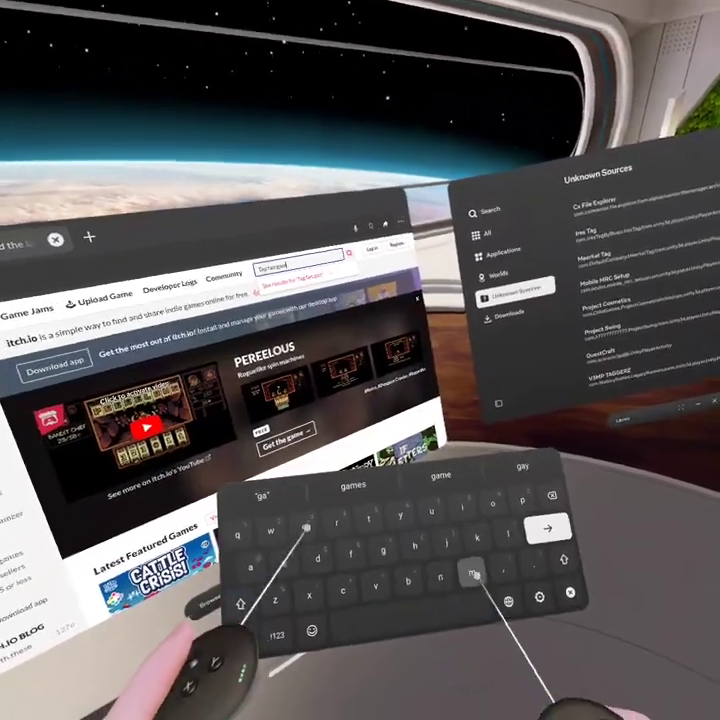
key("Return")
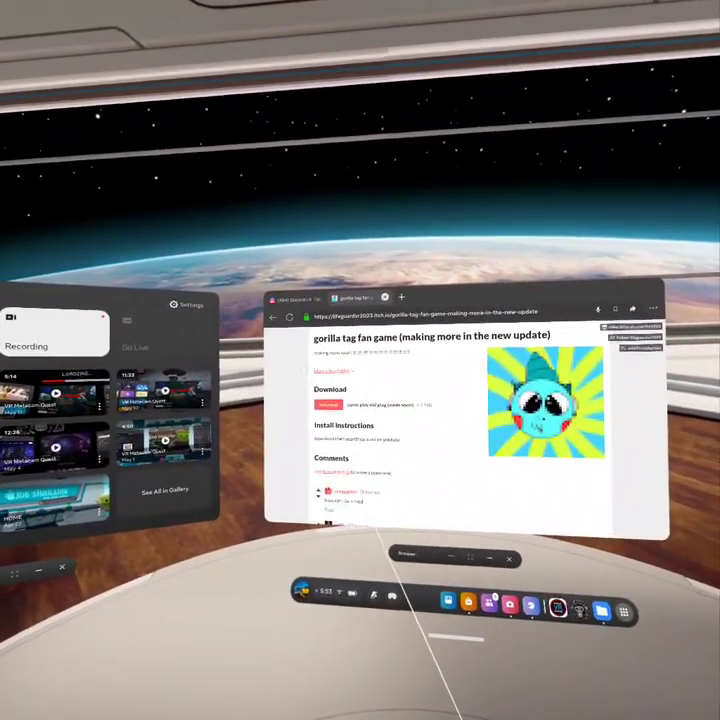
From the Tag fan game search results, download the Gorilla tag fan game BETA APK from itch.io
key("alt+Left")
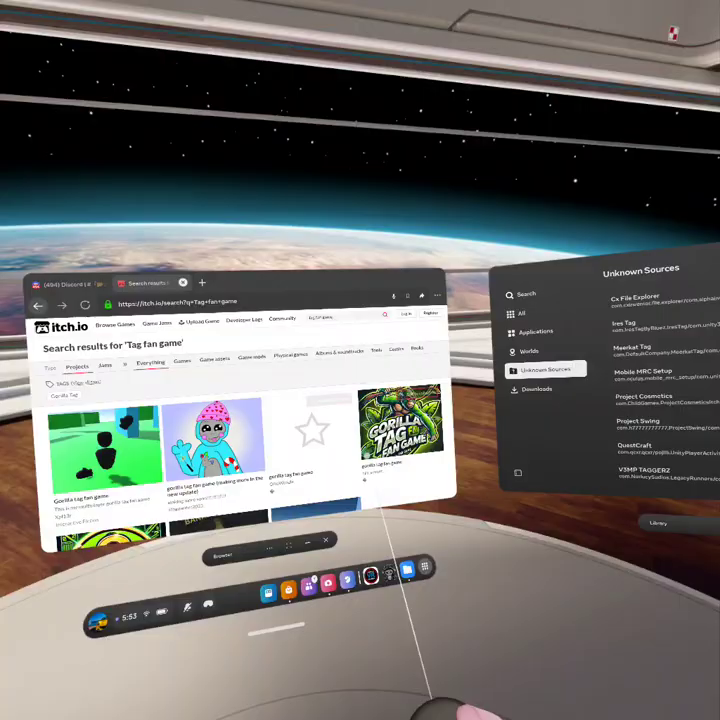
left_click(105, 450)
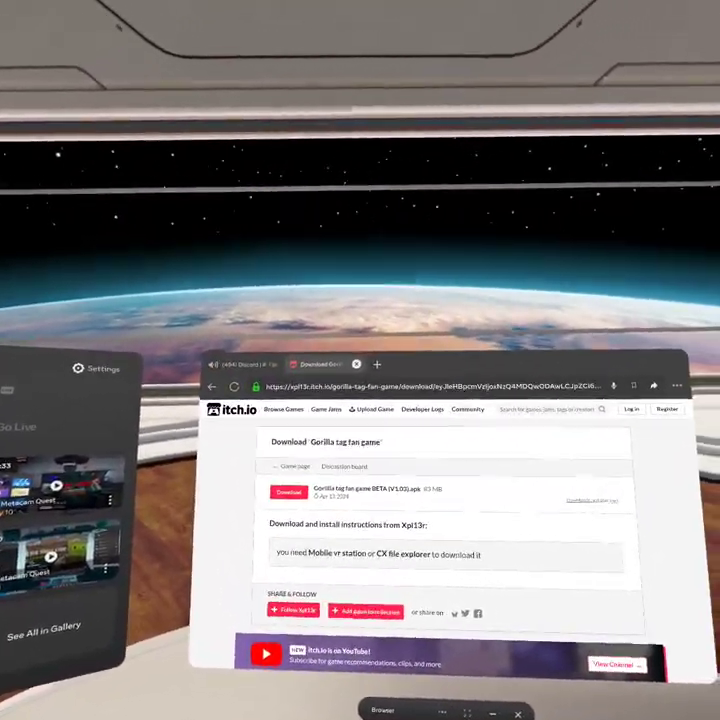
left_click(271, 473)
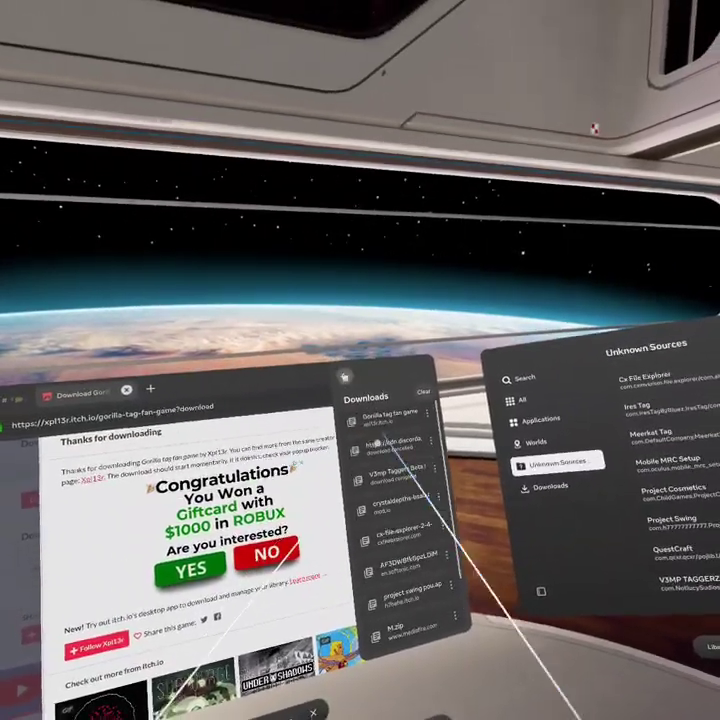
left_click(345, 377)
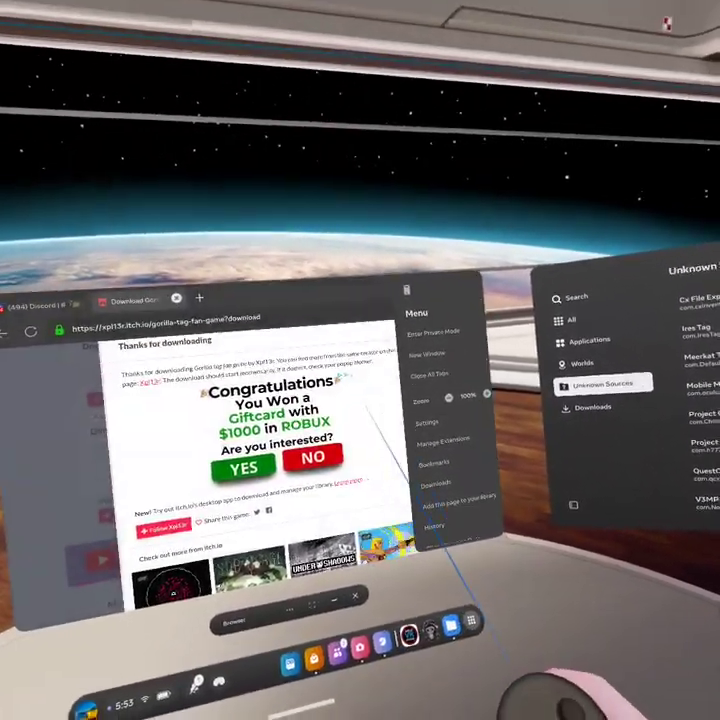
left_click(383, 540)
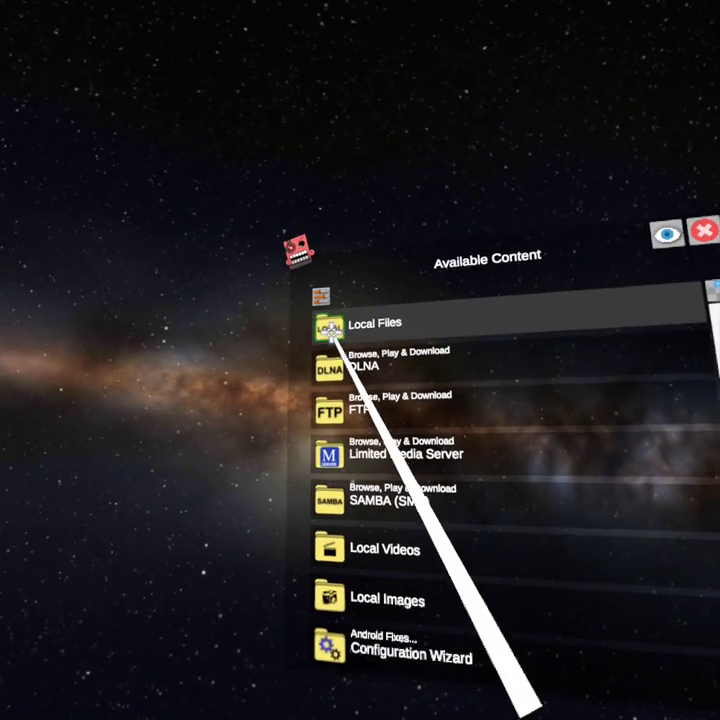
Browse Local Files through All Folders to the Android > data folder
left_click(325, 322)
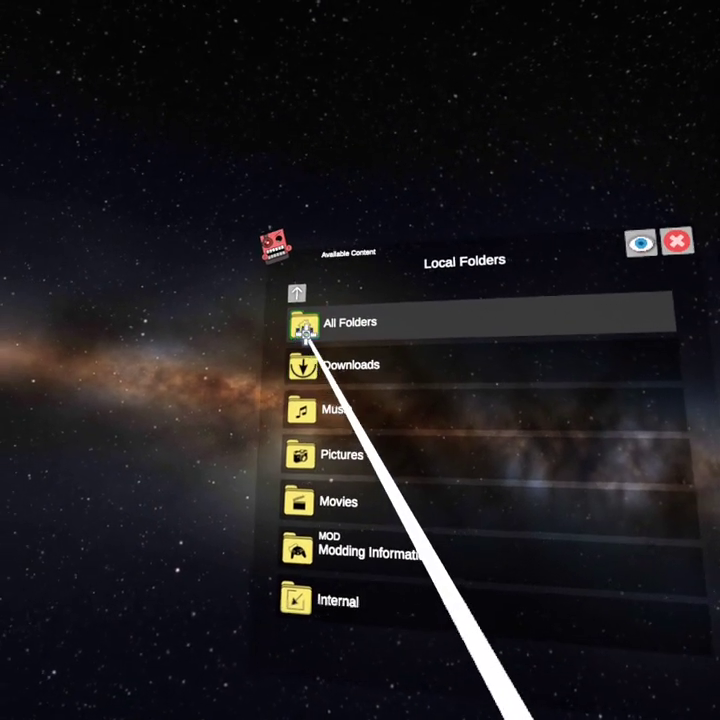
left_click(305, 324)
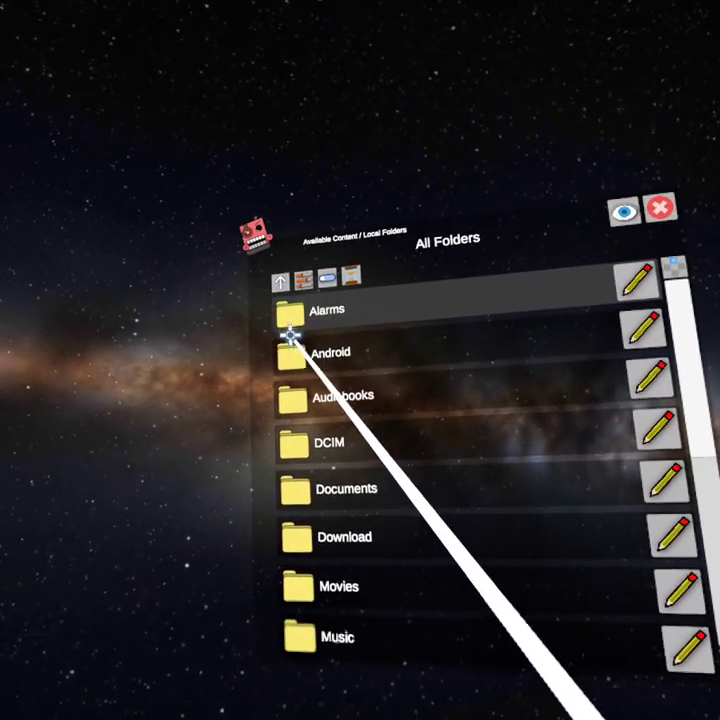
left_click(290, 335)
left_click(289, 320)
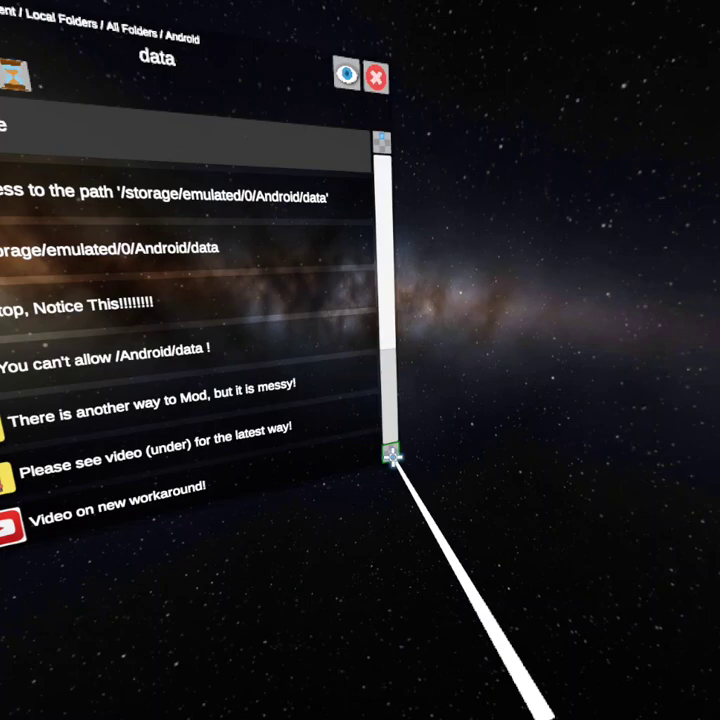
Request scoped-storage access, pick the APK from Download, and dismiss the package parsing error
left_click(392, 455)
left_click(257, 490)
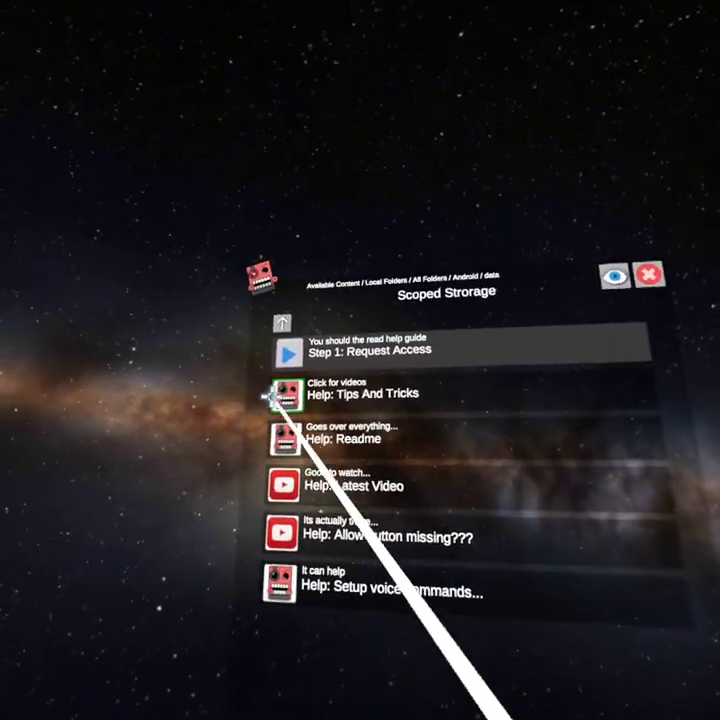
left_click(287, 352)
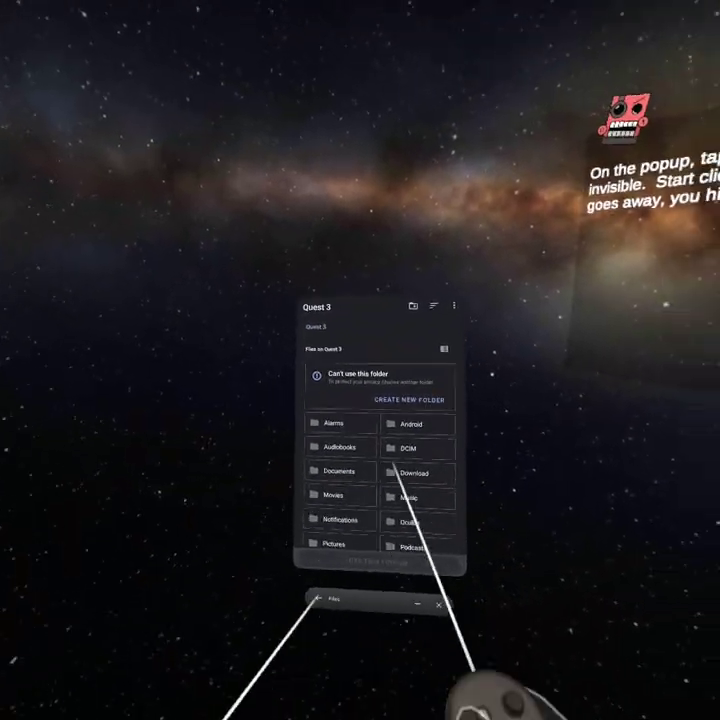
left_click(399, 470)
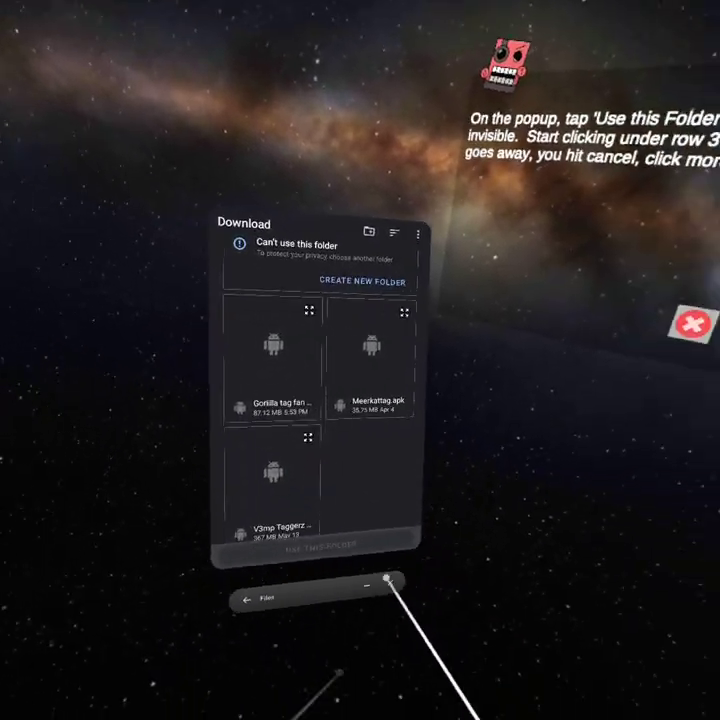
left_click(389, 580)
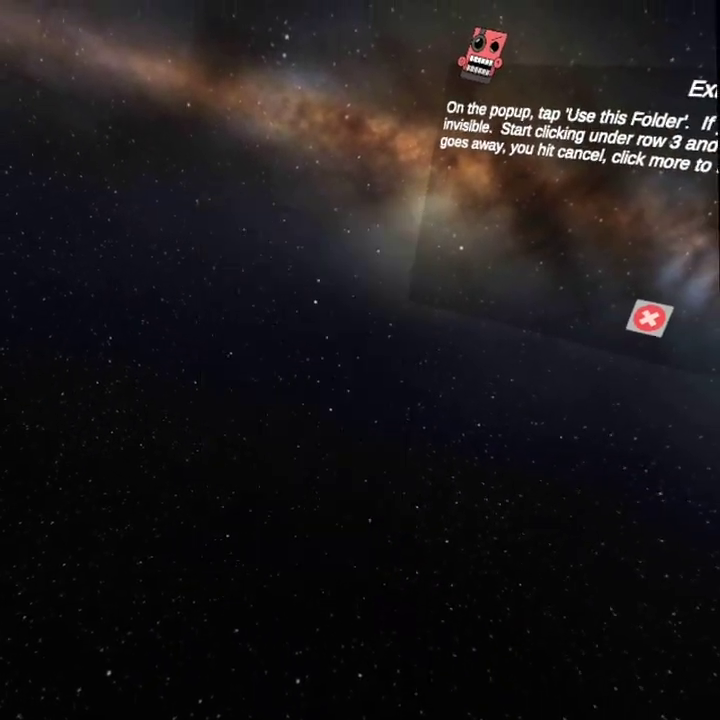